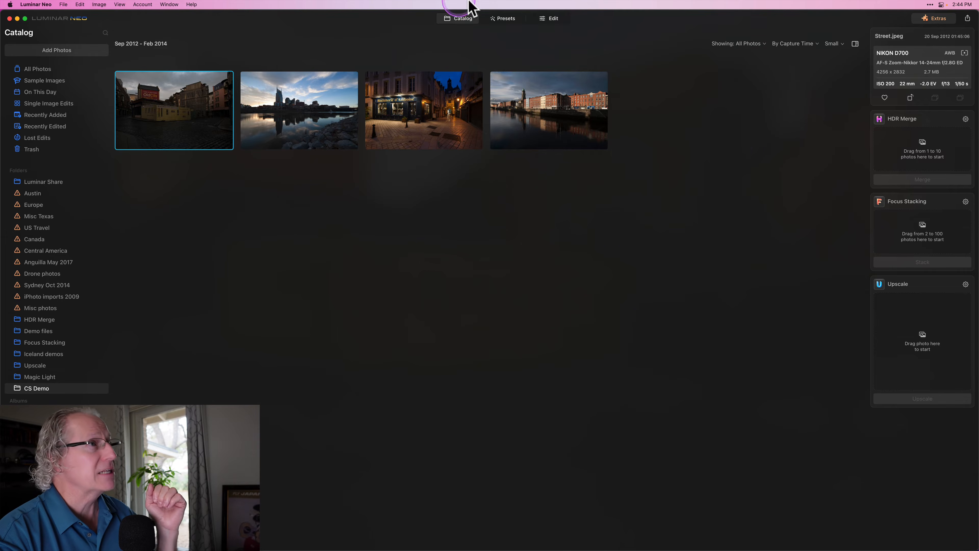
# Open the purchased City Splendor preset collection for the street photo.
pyautogui.click(508, 20)
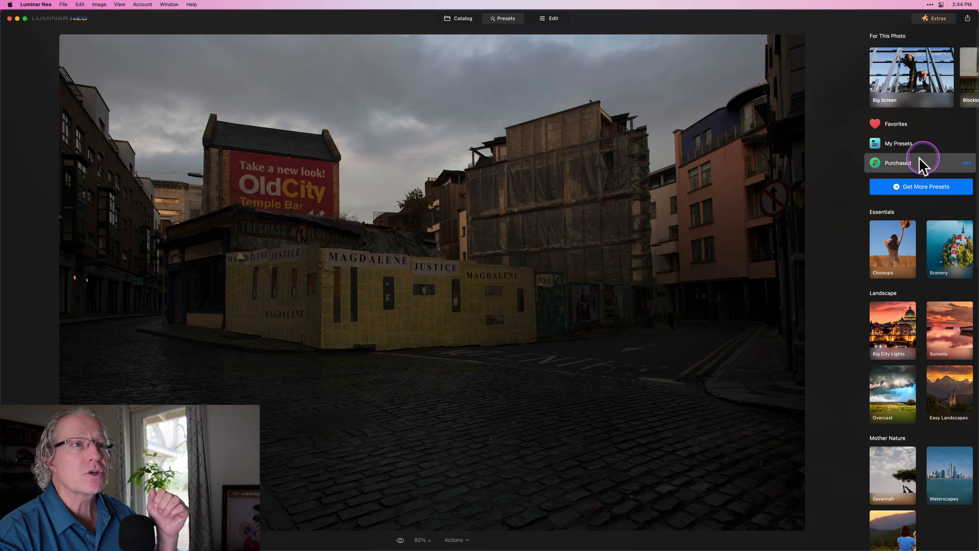
pyautogui.click(900, 164)
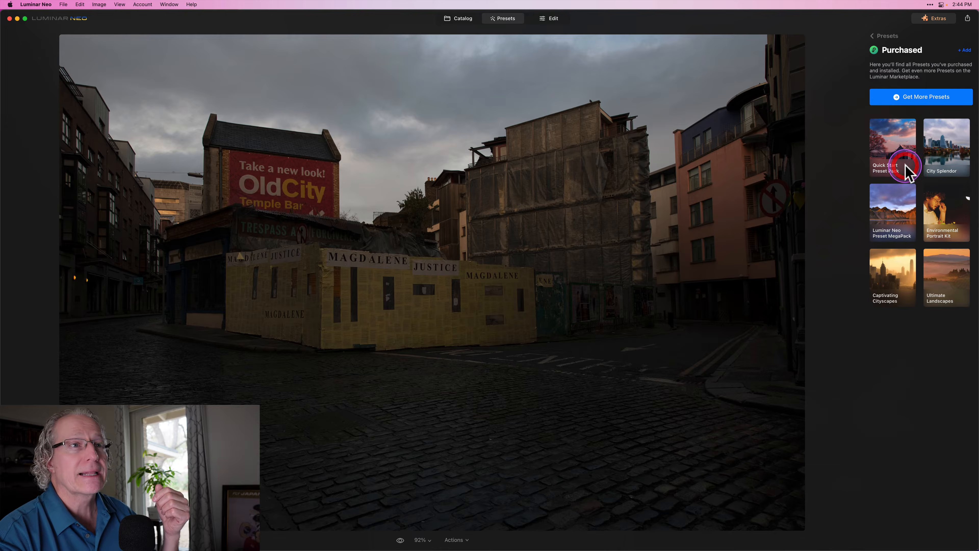
pyautogui.click(950, 140)
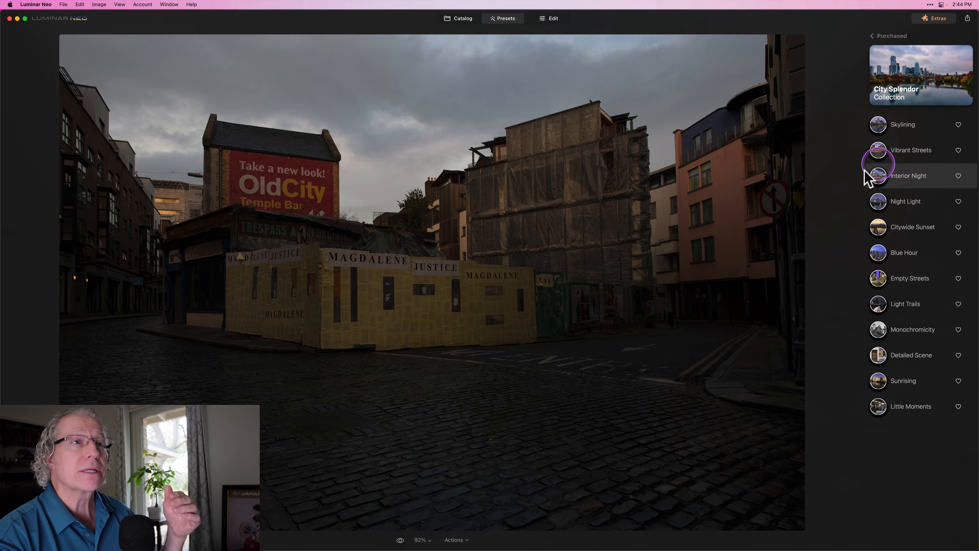
pyautogui.click(817, 188)
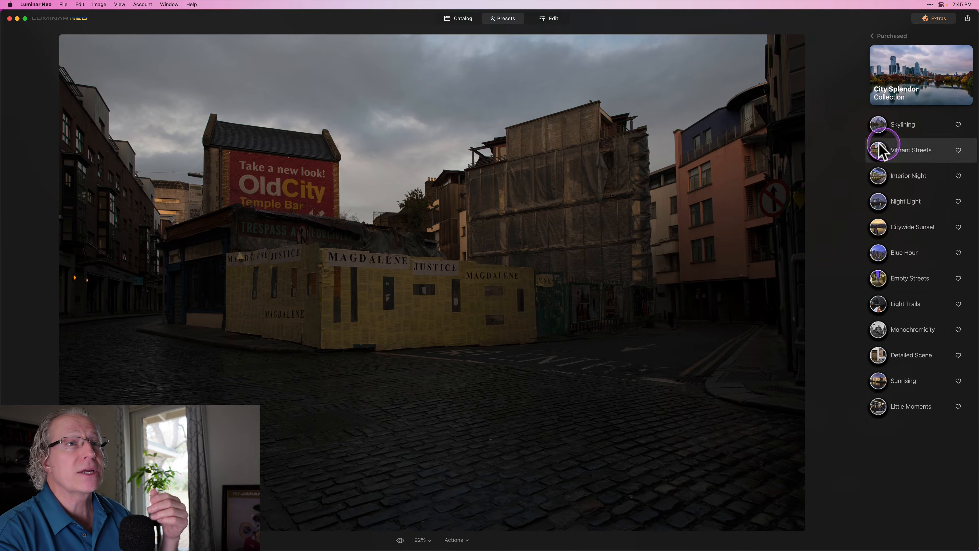
# Try the Skylining, Vibrant Streets and Monochromicity presets on the street photo, and settle on Detailed Scene.
pyautogui.click(878, 124)
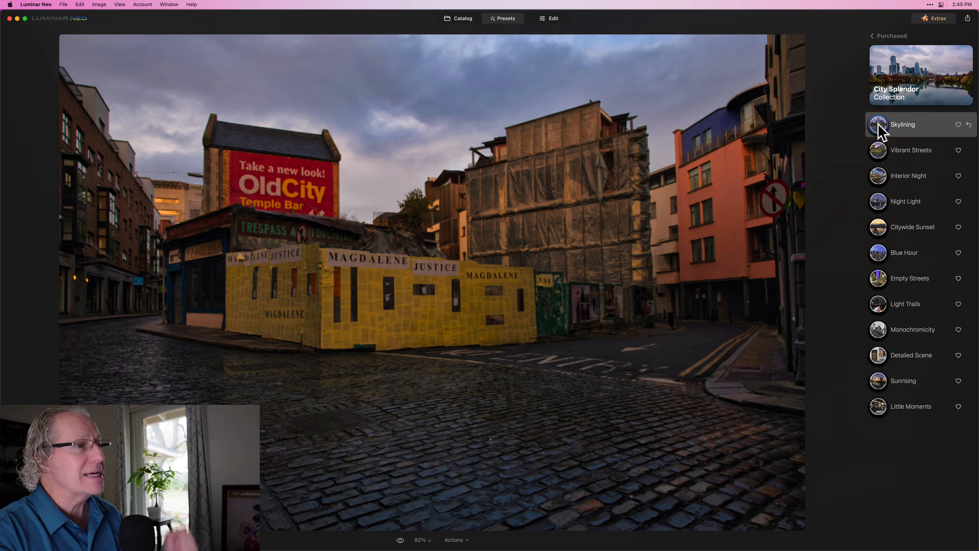
pyautogui.click(878, 151)
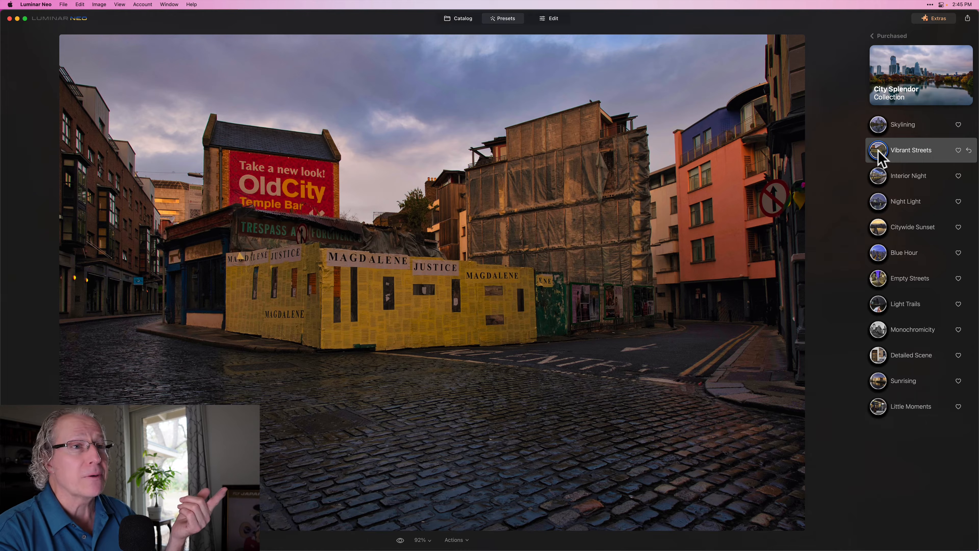
pyautogui.click(877, 329)
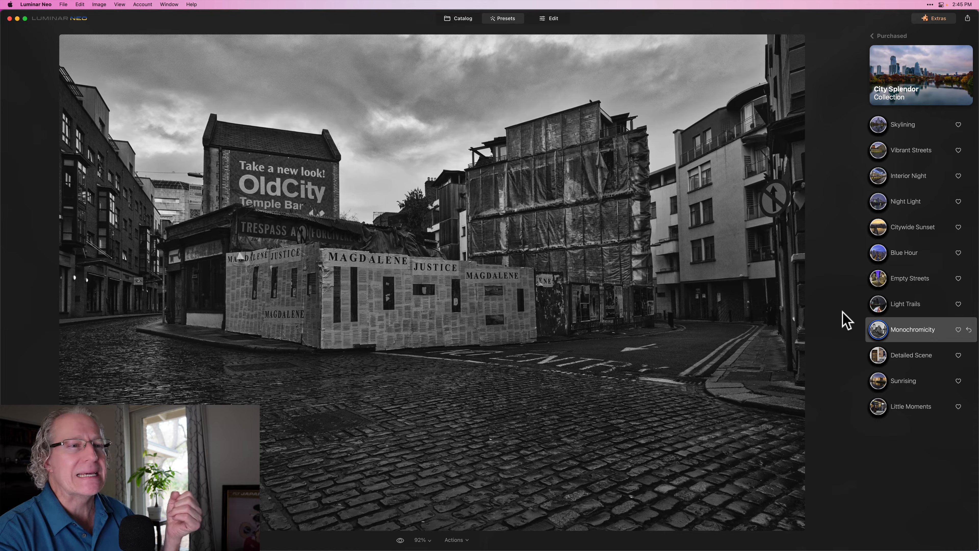
pyautogui.click(877, 353)
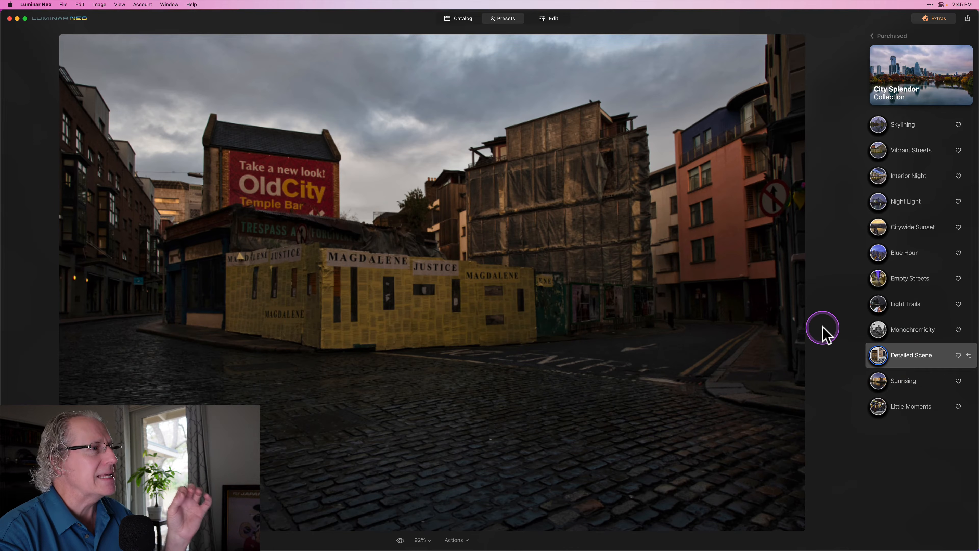
pyautogui.moveTo(543, 174); pyautogui.dragTo(452, 77)
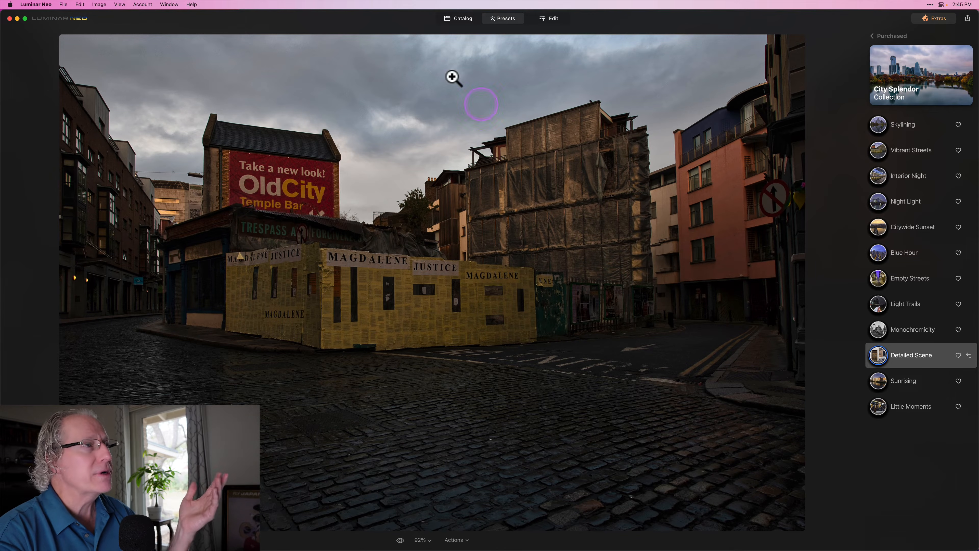
# Switch to the Nashville skyline photo from the catalog and apply the Skylining preset to it.
pyautogui.click(458, 19)
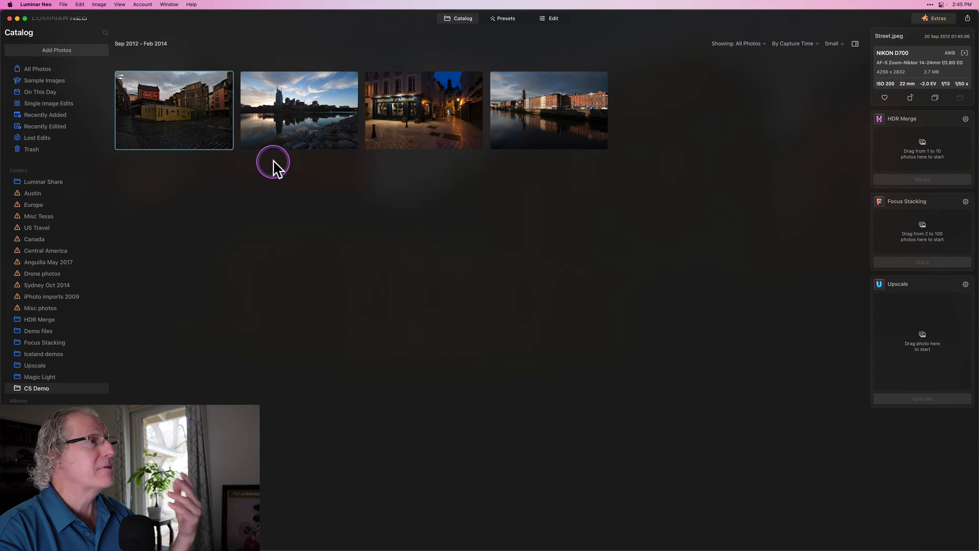
pyautogui.click(293, 124)
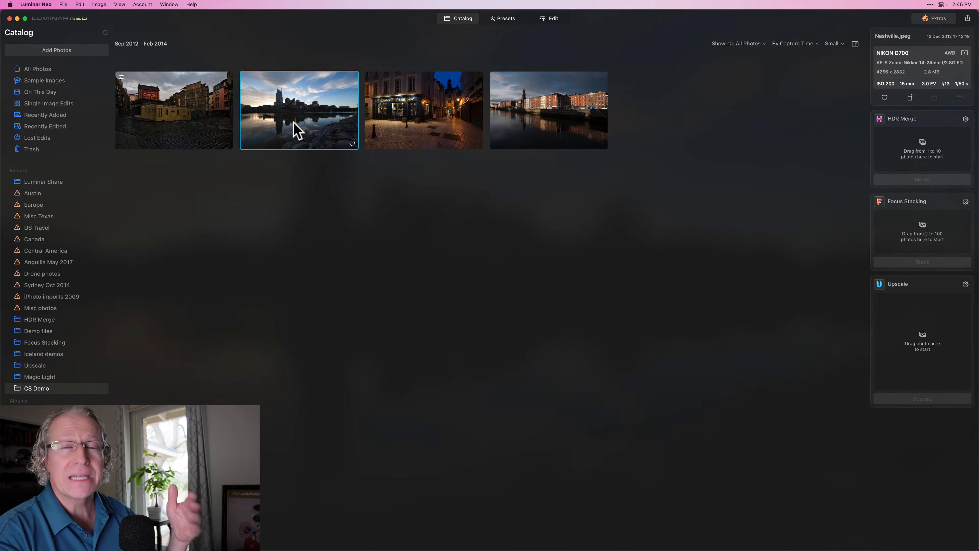
pyautogui.click(502, 19)
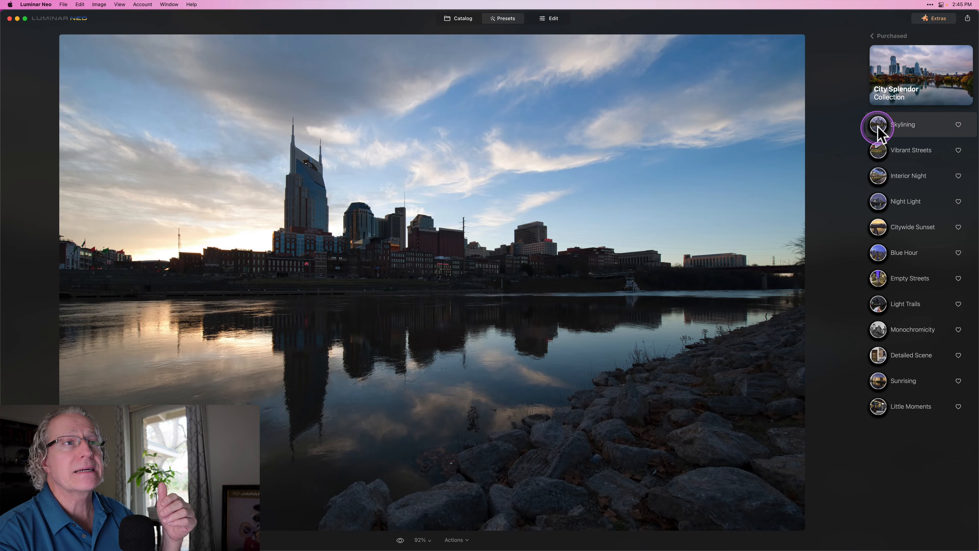
pyautogui.click(872, 130)
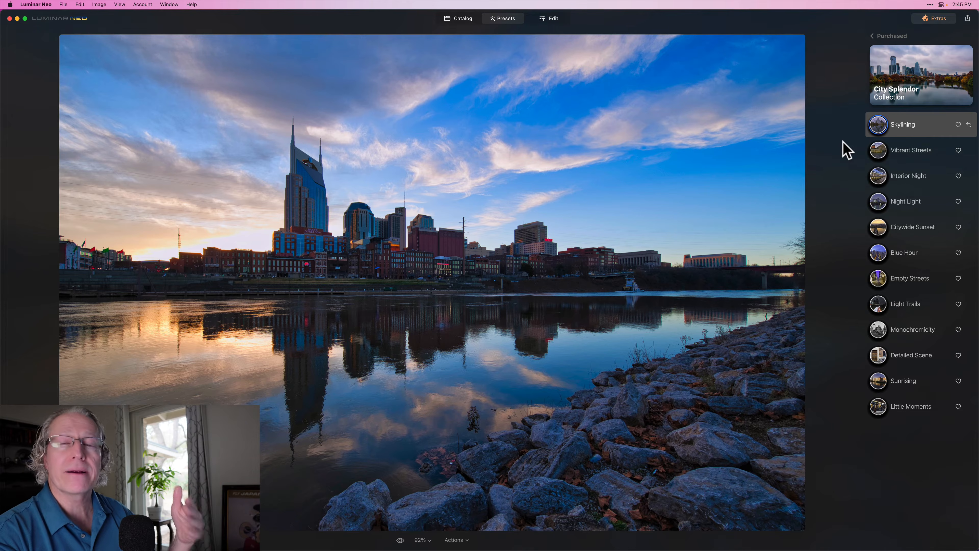
# Try the Citywide Sunset and Sunrising presets on the Nashville photo, and go back to Skylining.
pyautogui.click(878, 226)
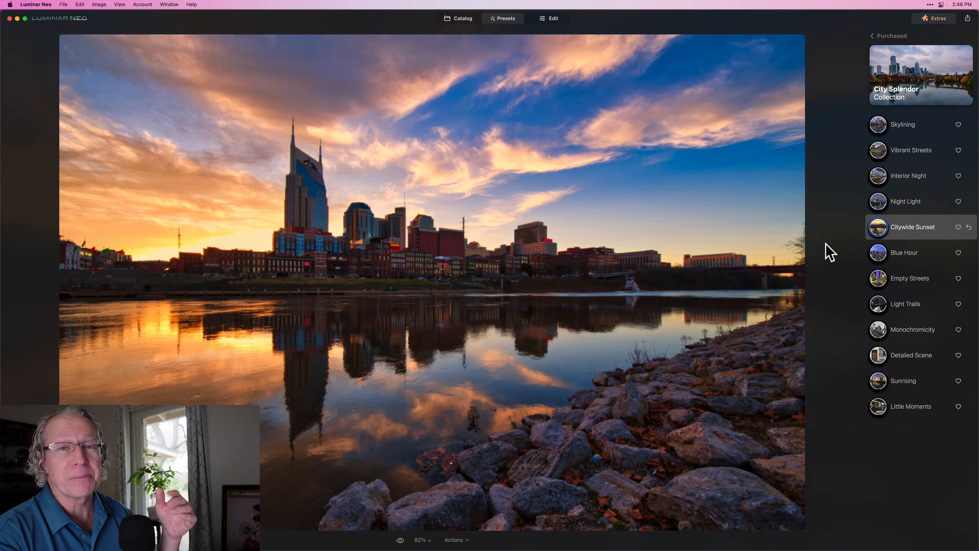
pyautogui.click(884, 381)
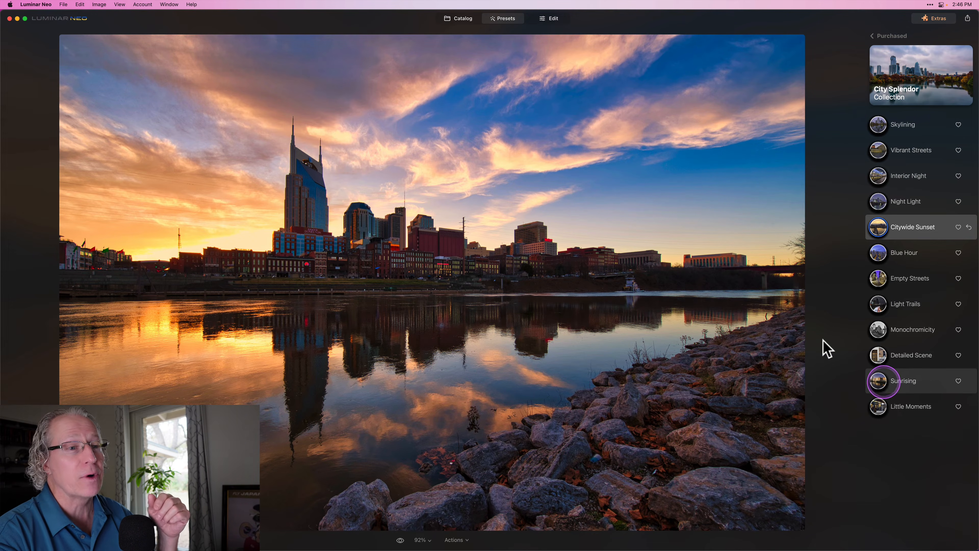
pyautogui.click(823, 340)
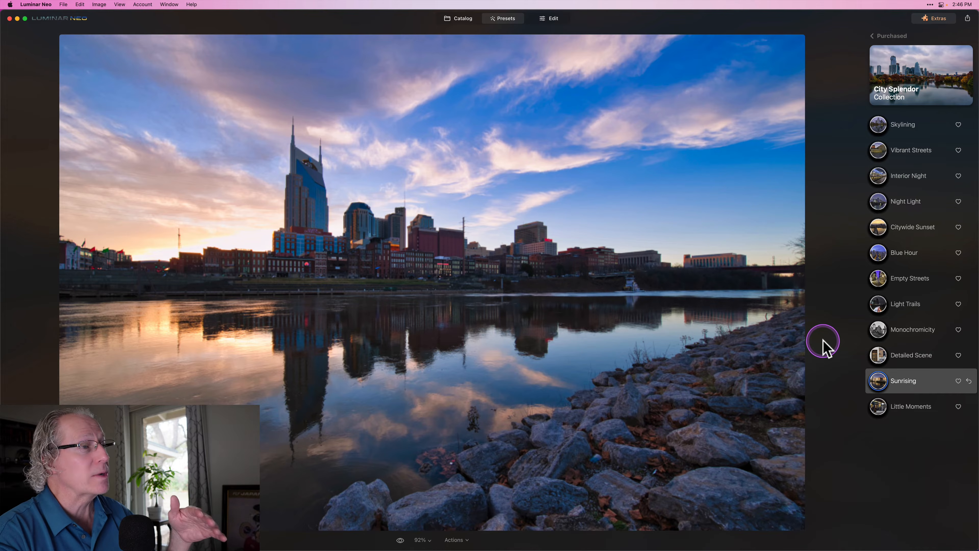
pyautogui.click(875, 124)
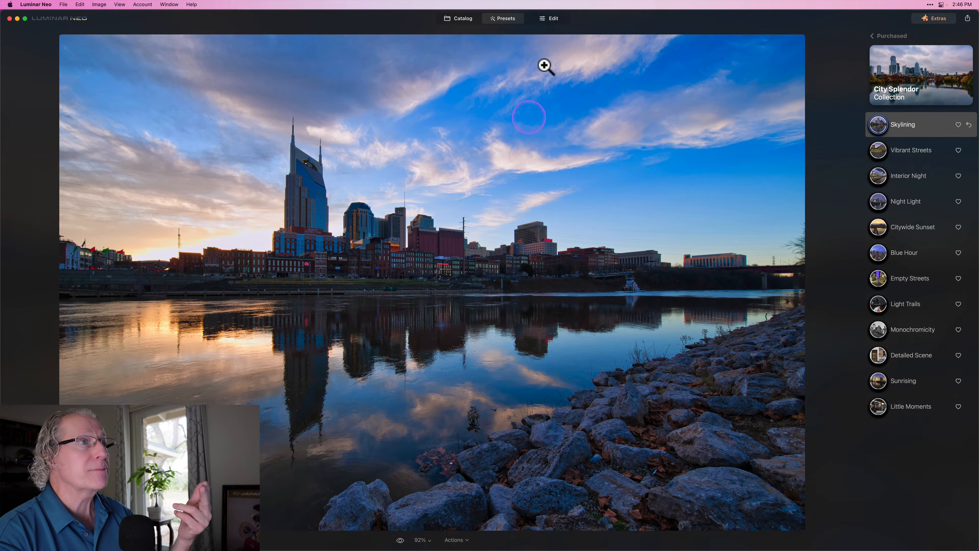
# Adjust the Develop edit that the preset applied to the Nashville photo, setting Temperature to 5 and Shadows to 41.
pyautogui.click(550, 23)
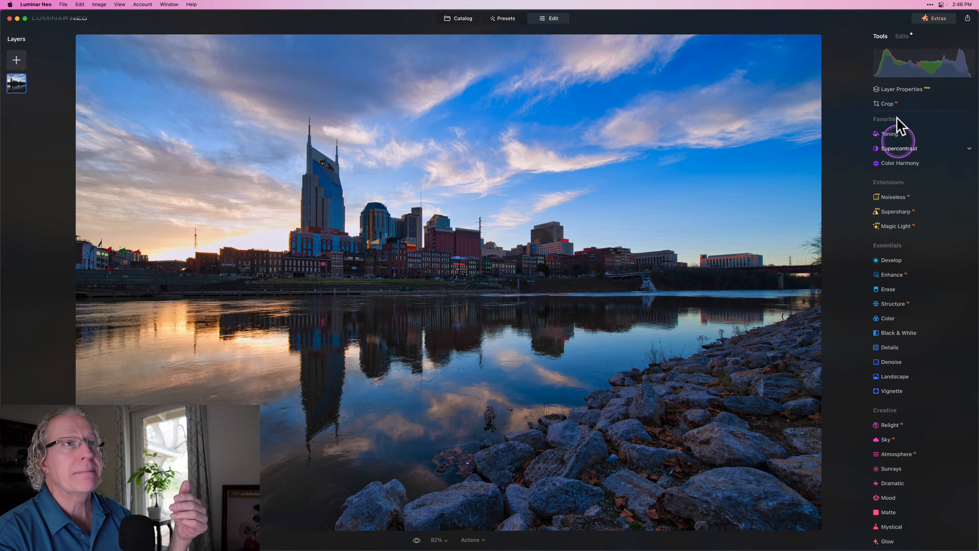
pyautogui.click(902, 36)
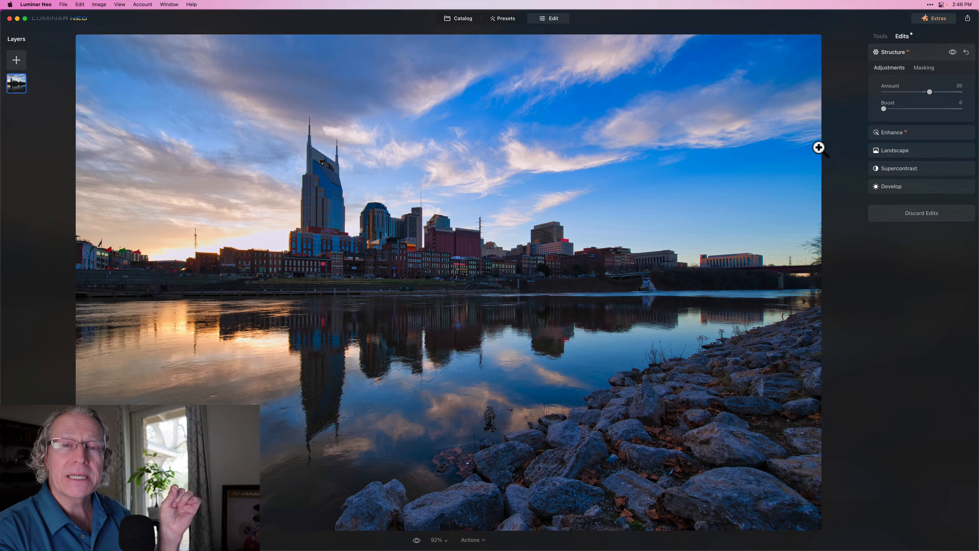
pyautogui.click(884, 169)
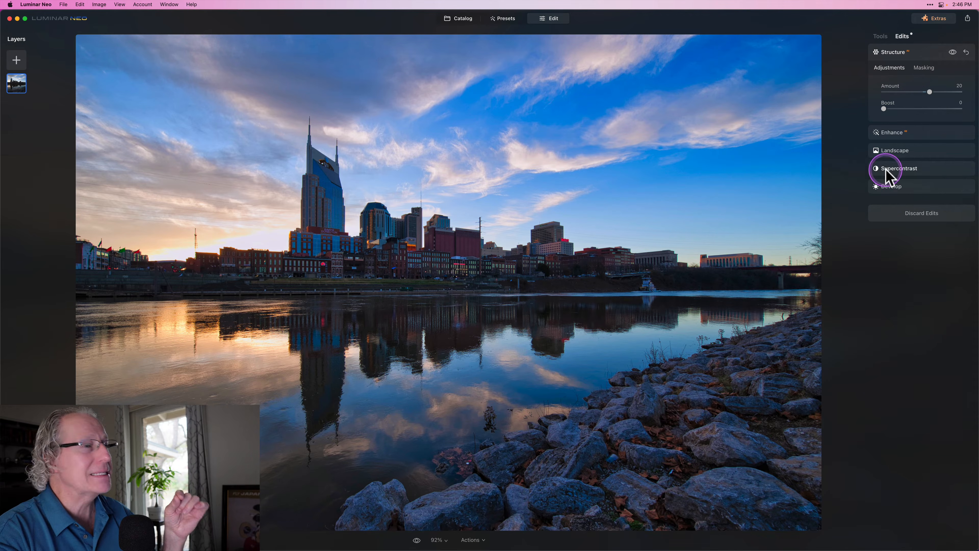
pyautogui.click(898, 187)
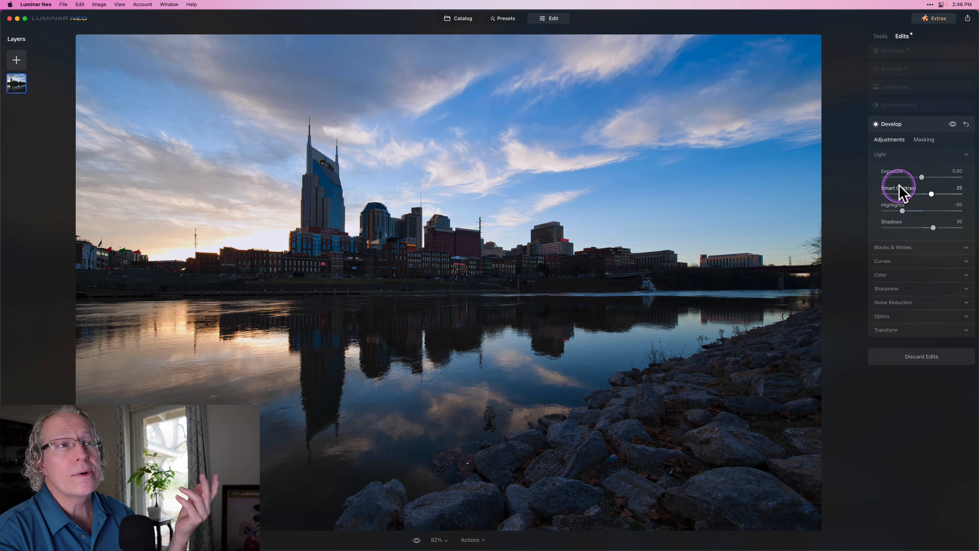
pyautogui.click(901, 277)
pyautogui.moveTo(919, 311); pyautogui.dragTo(924, 311)
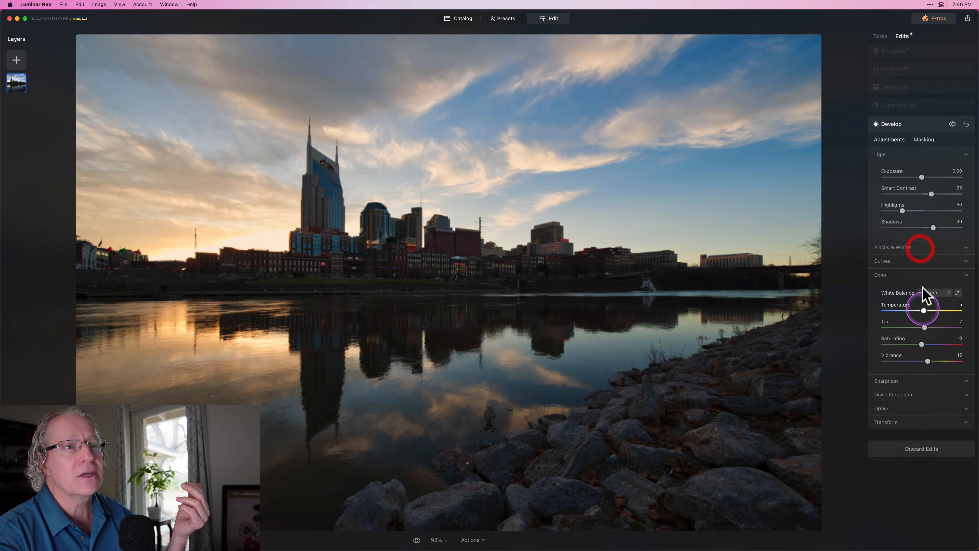
pyautogui.moveTo(933, 228); pyautogui.dragTo(939, 228)
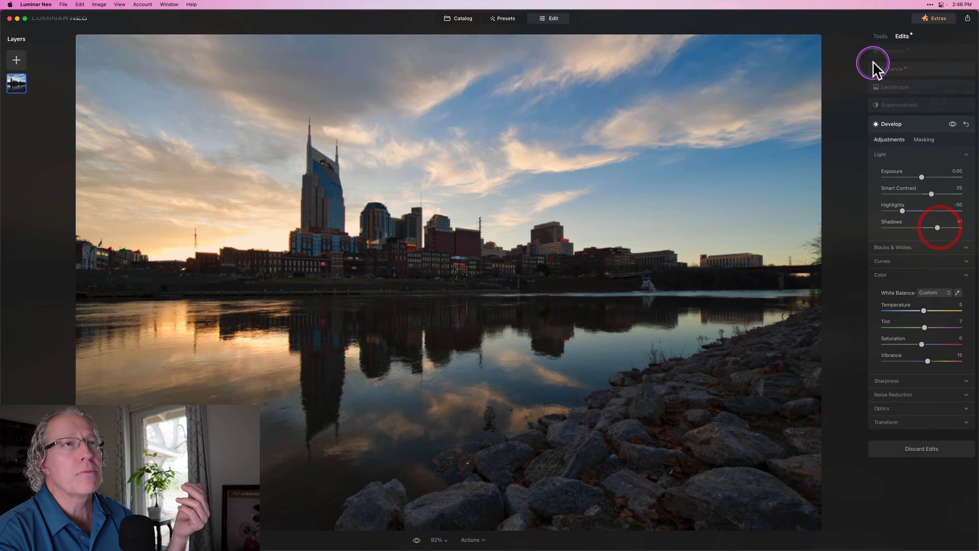
pyautogui.click(843, 128)
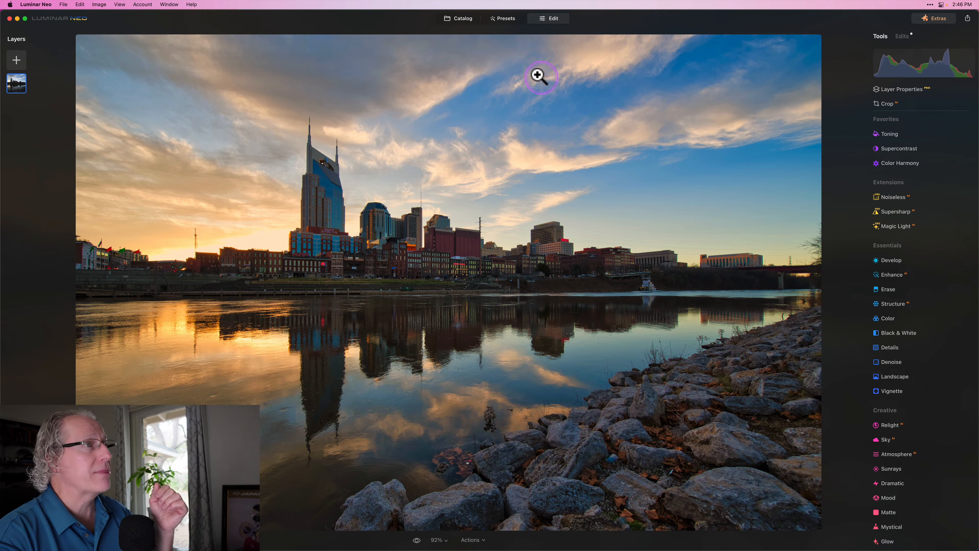
# Switch to the Amboise night street photo and try the Light Trails and Night Light presets, settling on Little Moments.
pyautogui.click(459, 20)
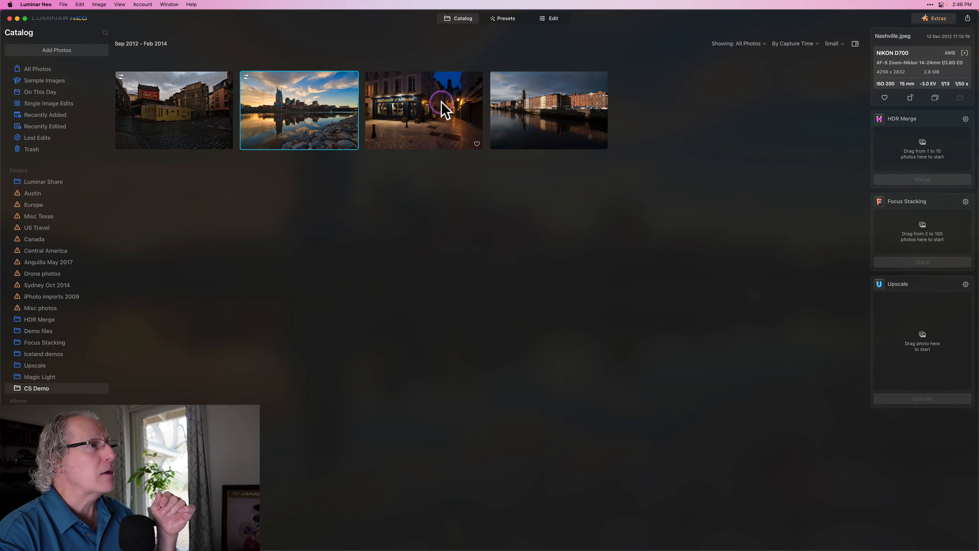
pyautogui.click(441, 101)
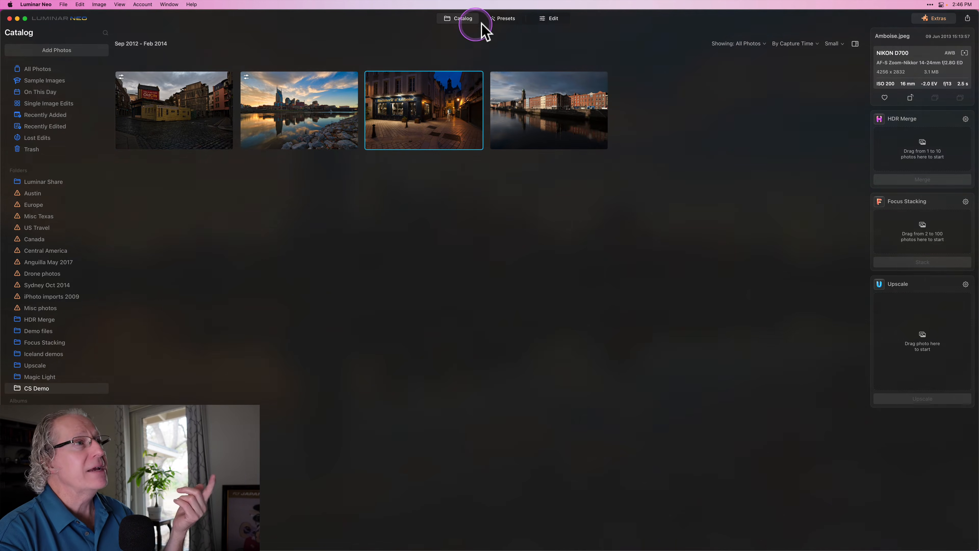
pyautogui.click(503, 19)
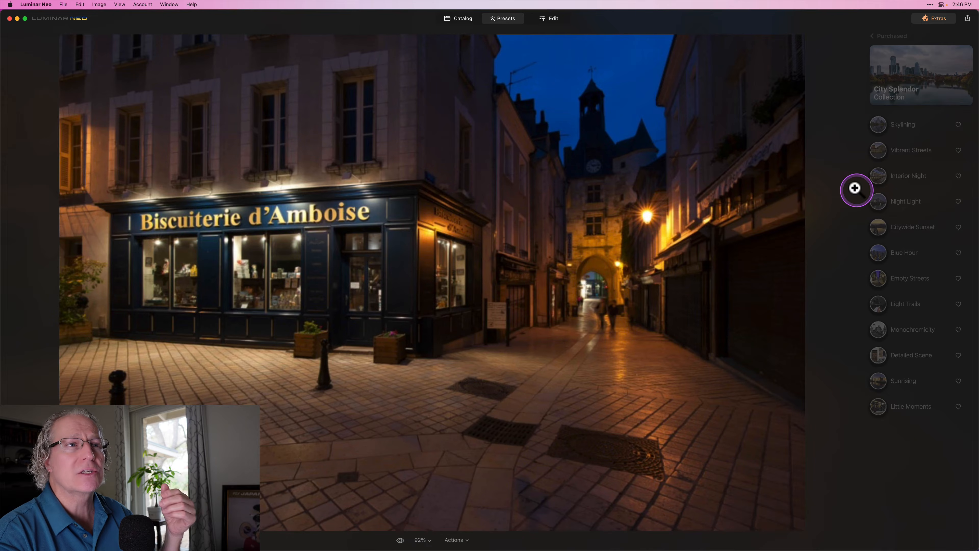
pyautogui.click(878, 307)
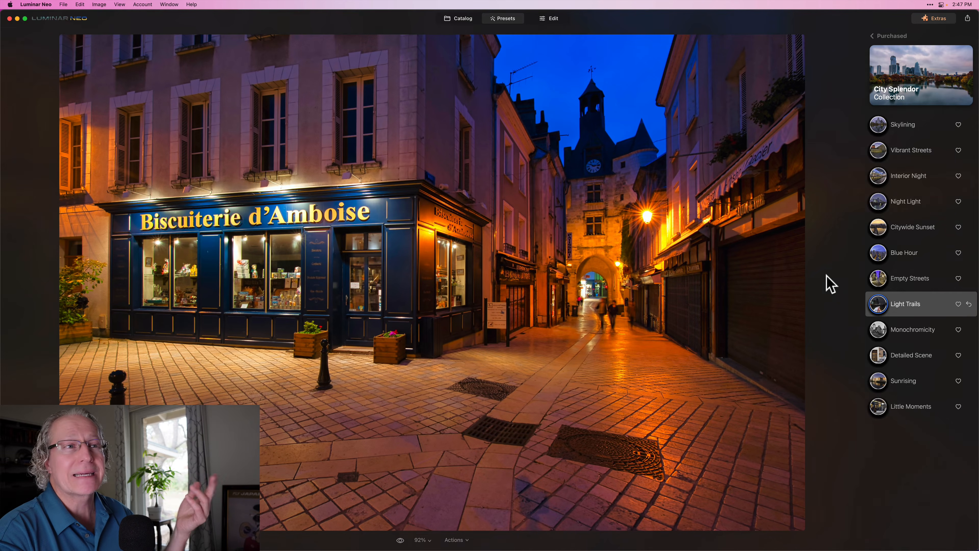
pyautogui.click(872, 208)
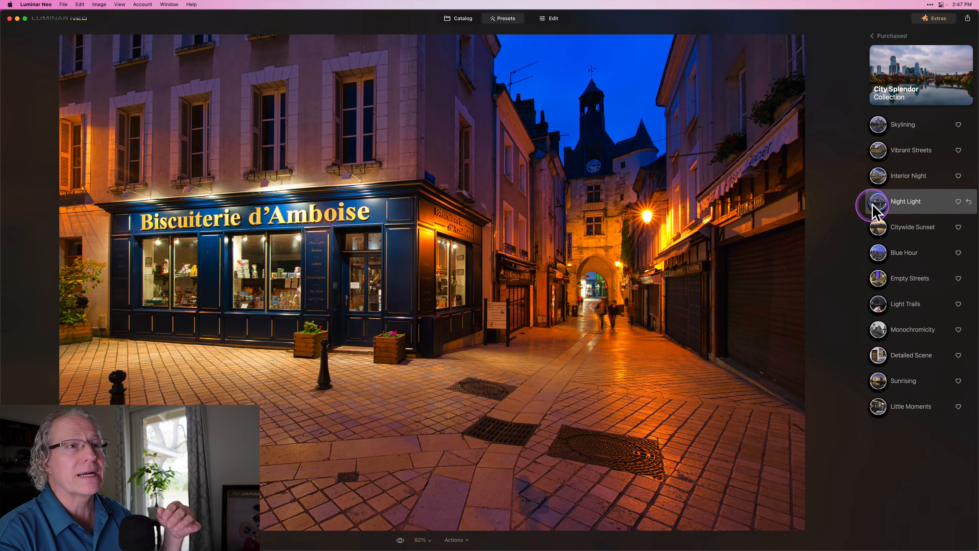
pyautogui.click(877, 402)
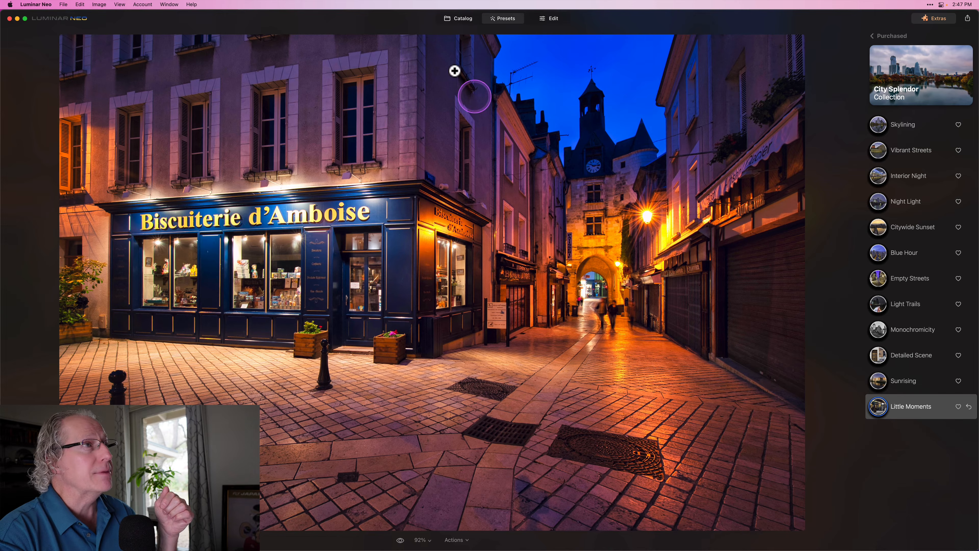
# Switch to the Dublin riverside photo from the catalog and apply the Skylining preset to it.
pyautogui.click(453, 20)
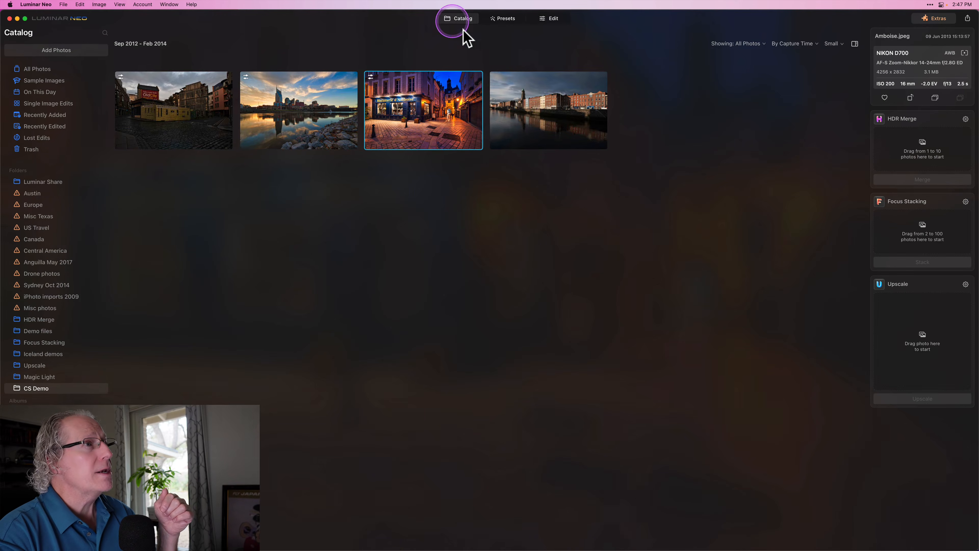
pyautogui.click(554, 102)
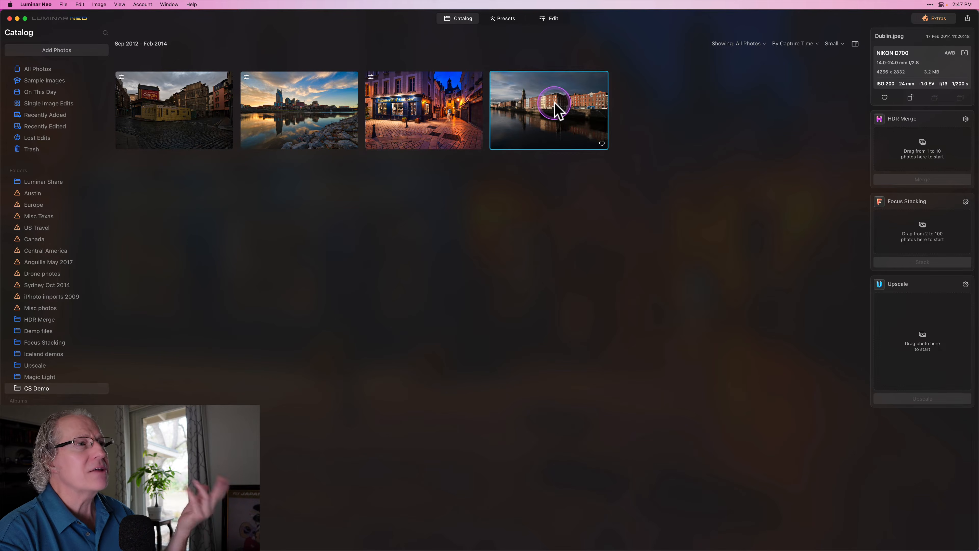
pyautogui.click(548, 19)
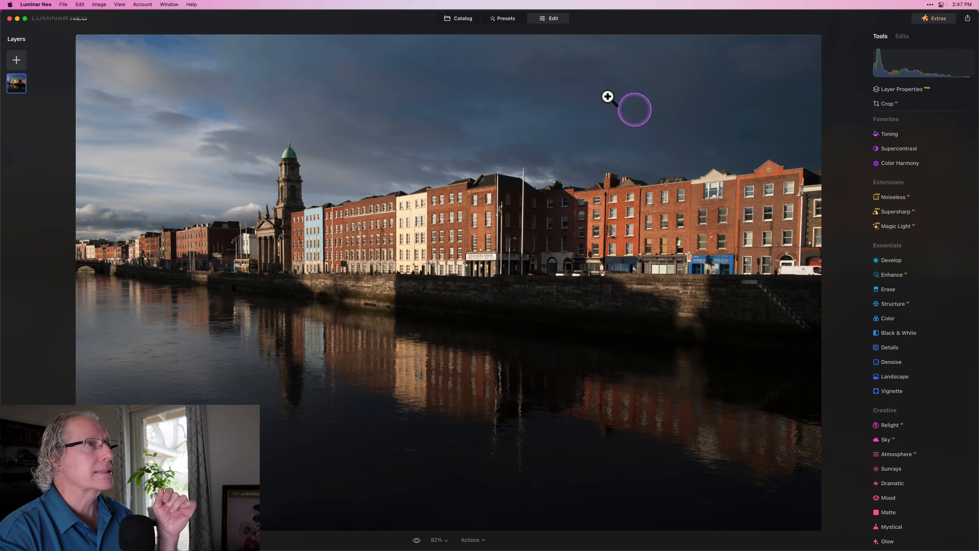
pyautogui.click(503, 23)
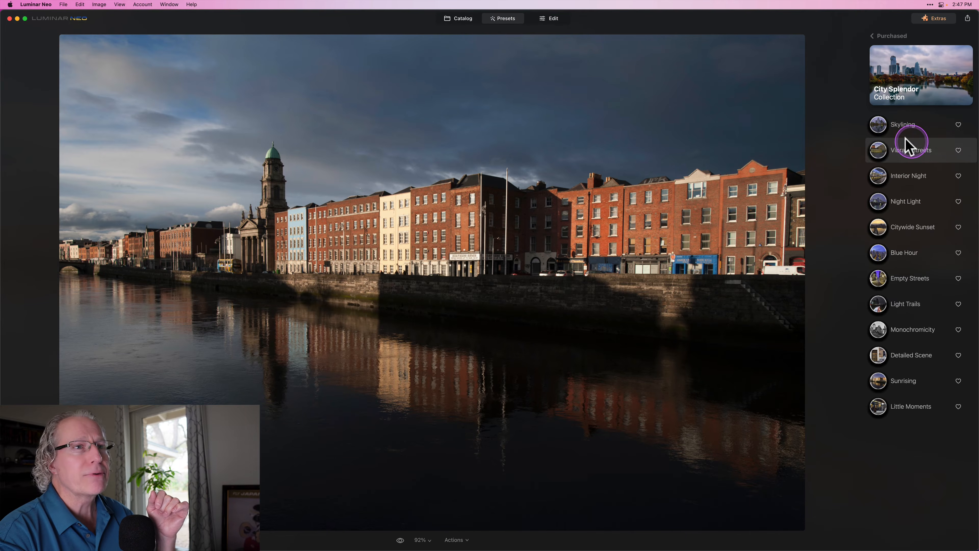
pyautogui.click(876, 124)
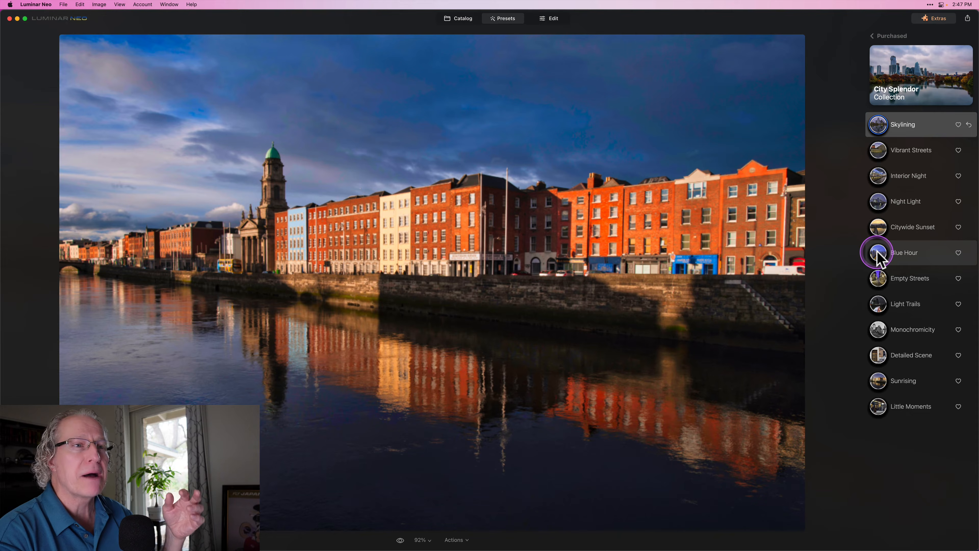
# Try the Blue Hour and Citywide Sunset presets on the Dublin riverside photo, and settle on Sunrising.
pyautogui.click(878, 253)
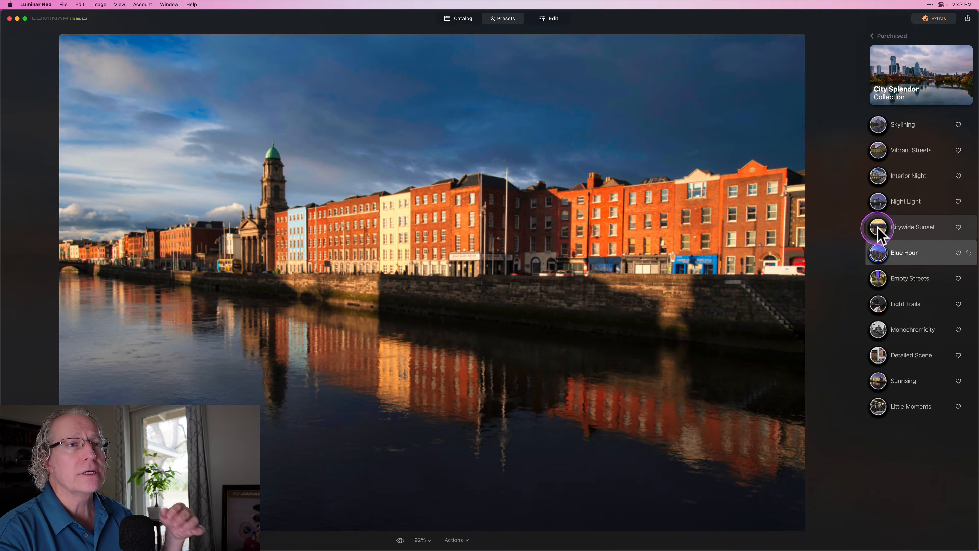
pyautogui.click(877, 226)
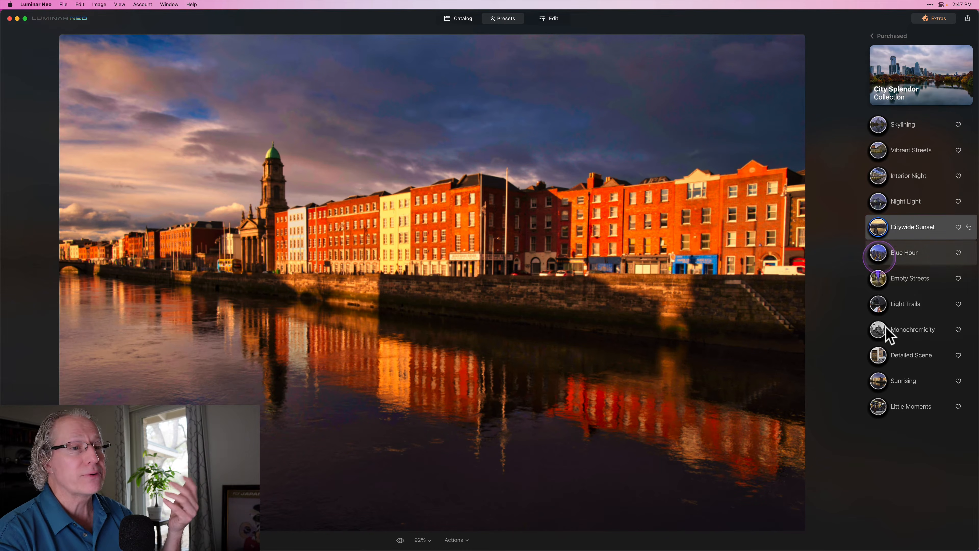
pyautogui.click(879, 381)
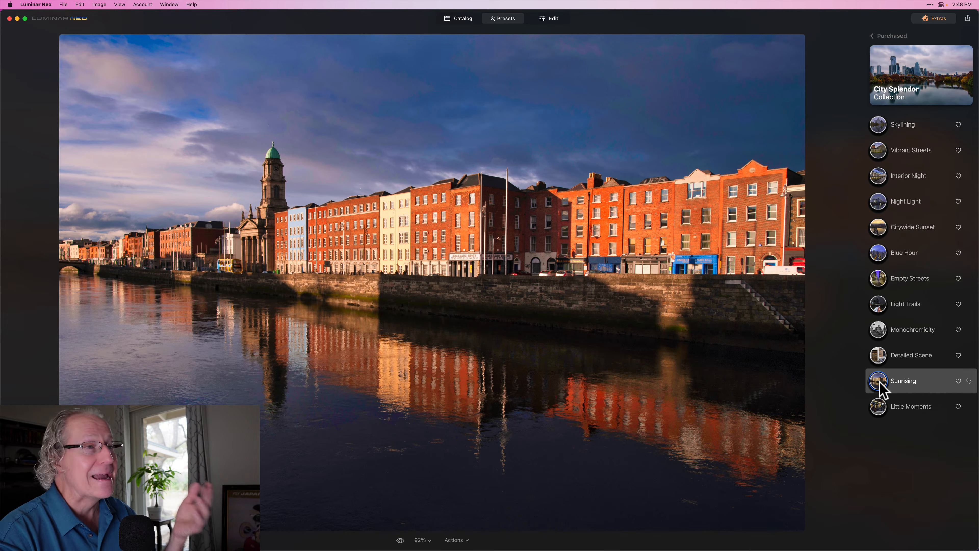
# Open the edits that the preset applied to the Dublin photo and compare the image with the Enhance edit hidden and shown.
pyautogui.click(548, 17)
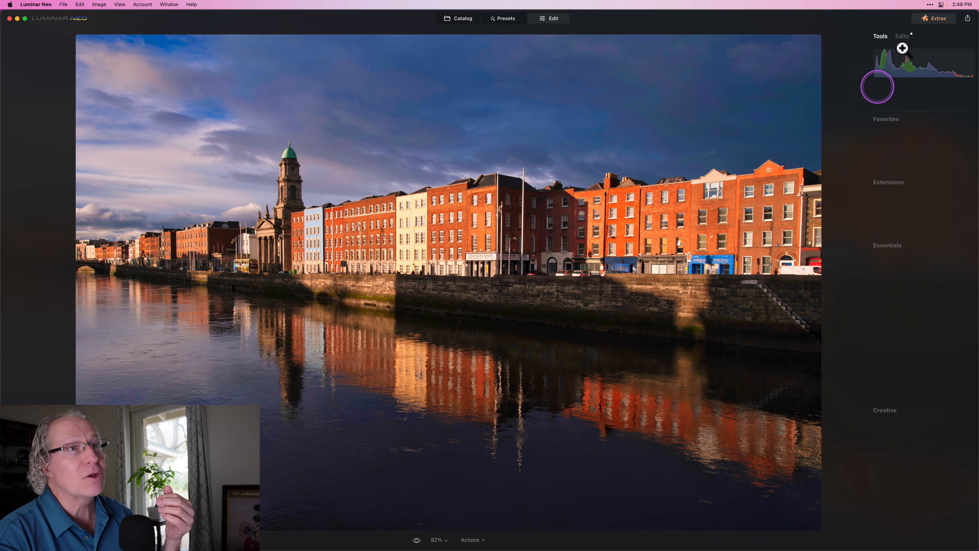
pyautogui.click(903, 36)
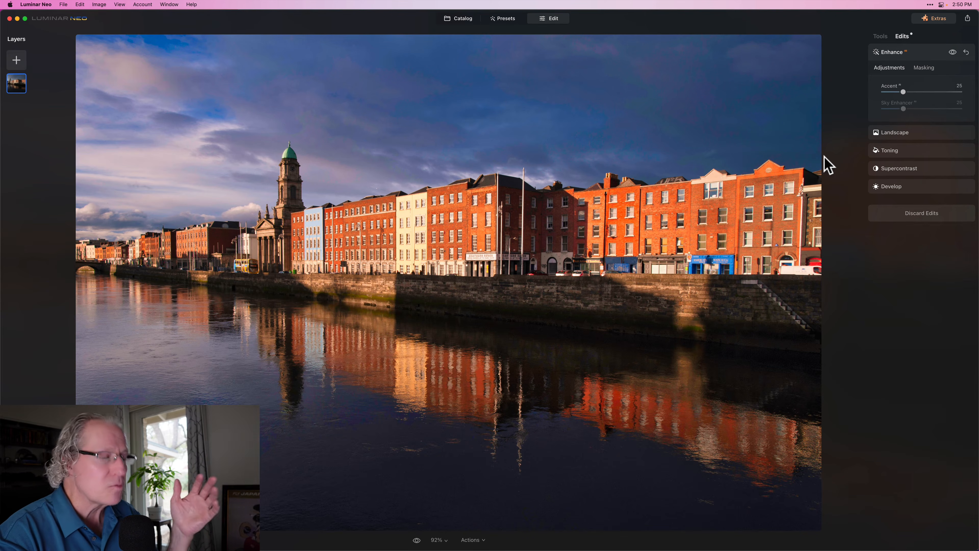
pyautogui.click(824, 230)
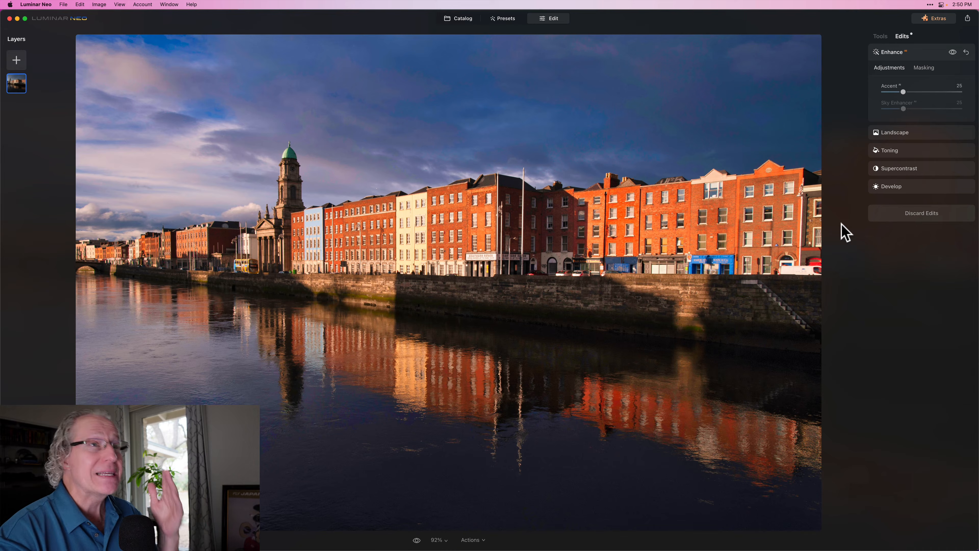
pyautogui.click(860, 194)
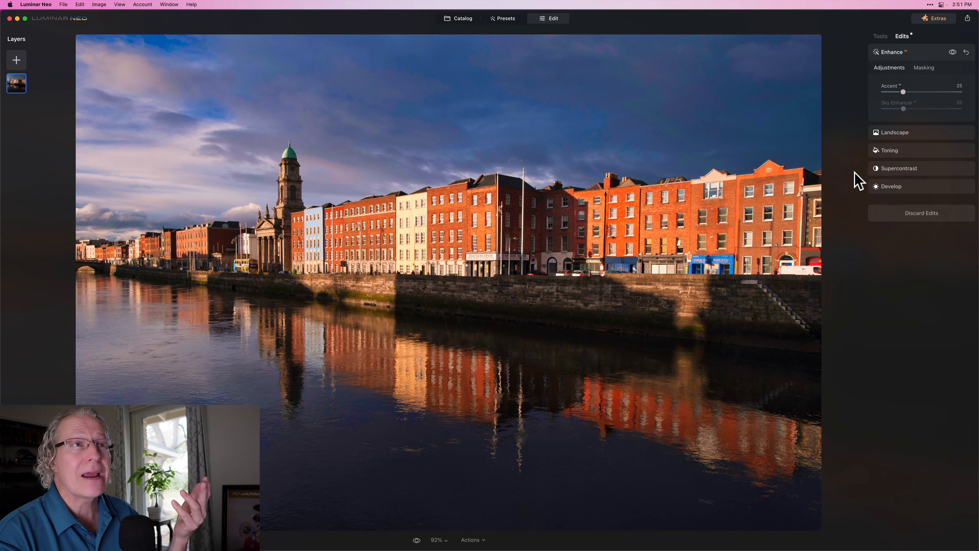
pyautogui.click(952, 53)
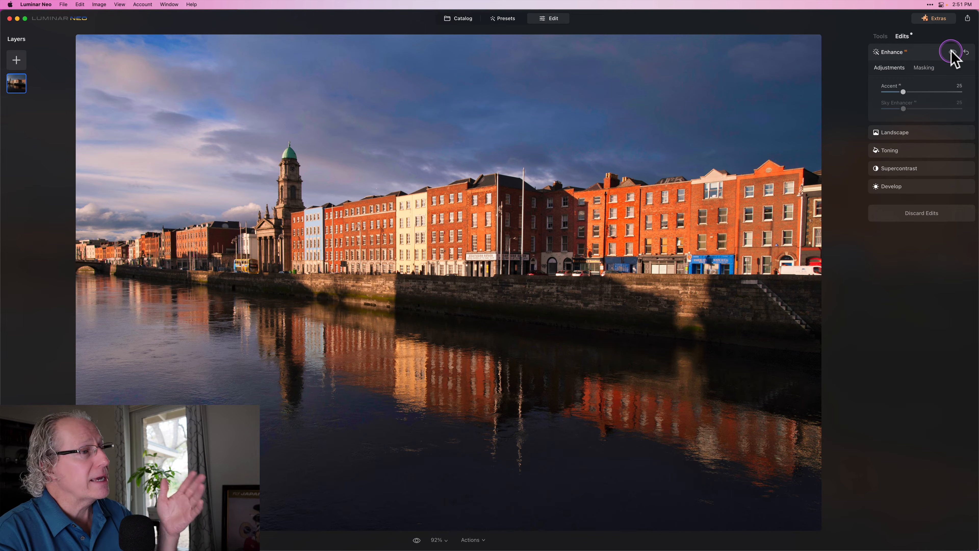
pyautogui.click(952, 53)
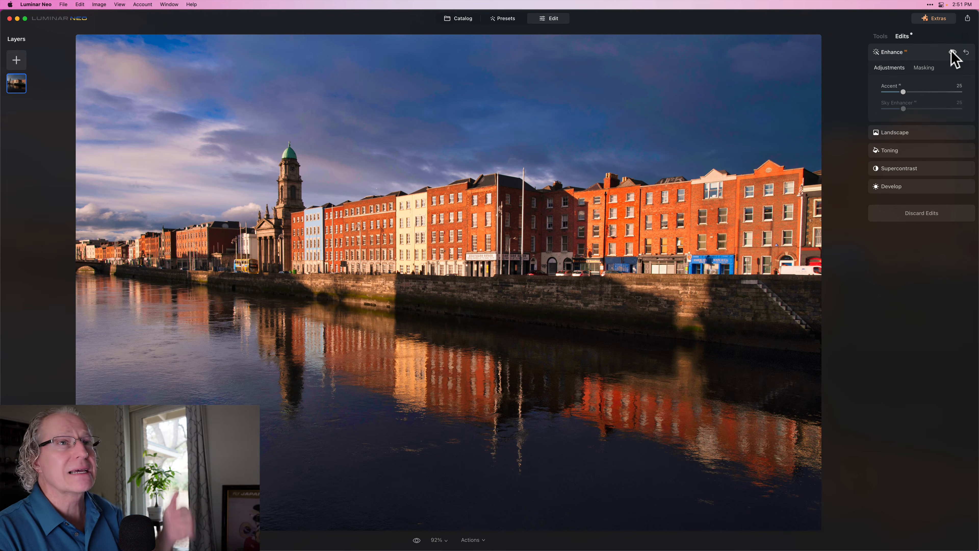
pyautogui.click(952, 52)
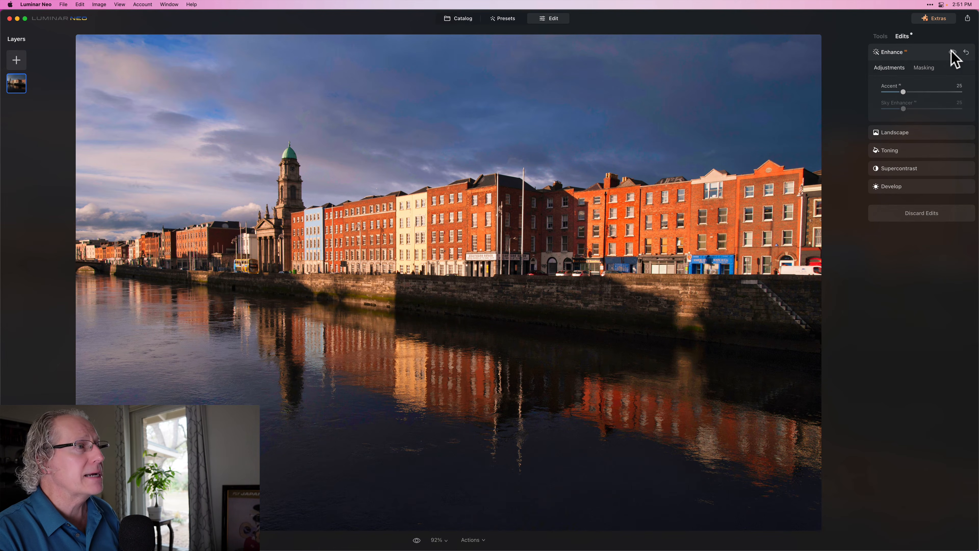
pyautogui.click(952, 53)
# Try the Enhance edit's Accent at 100, and return it to 25.
pyautogui.moveTo(903, 92); pyautogui.dragTo(977, 82)
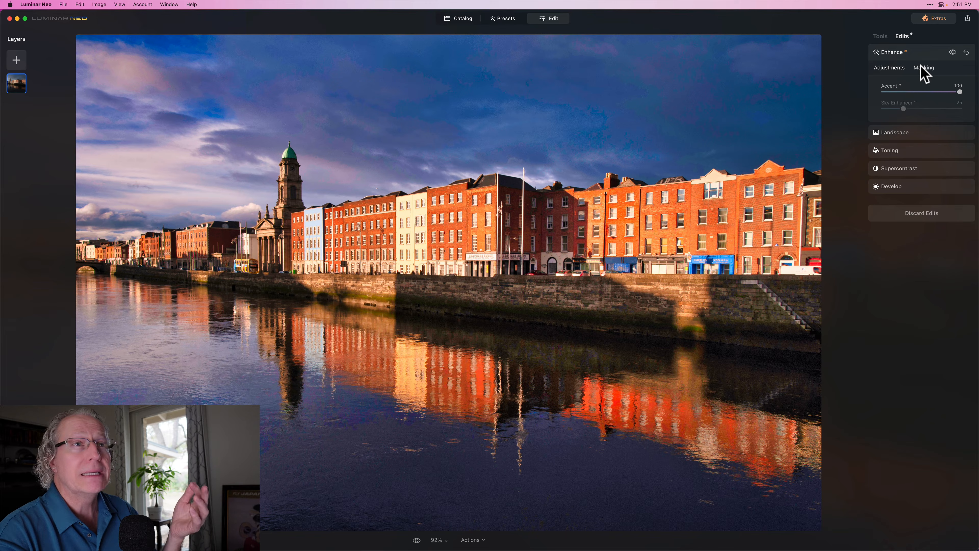
pyautogui.moveTo(960, 92); pyautogui.dragTo(903, 92)
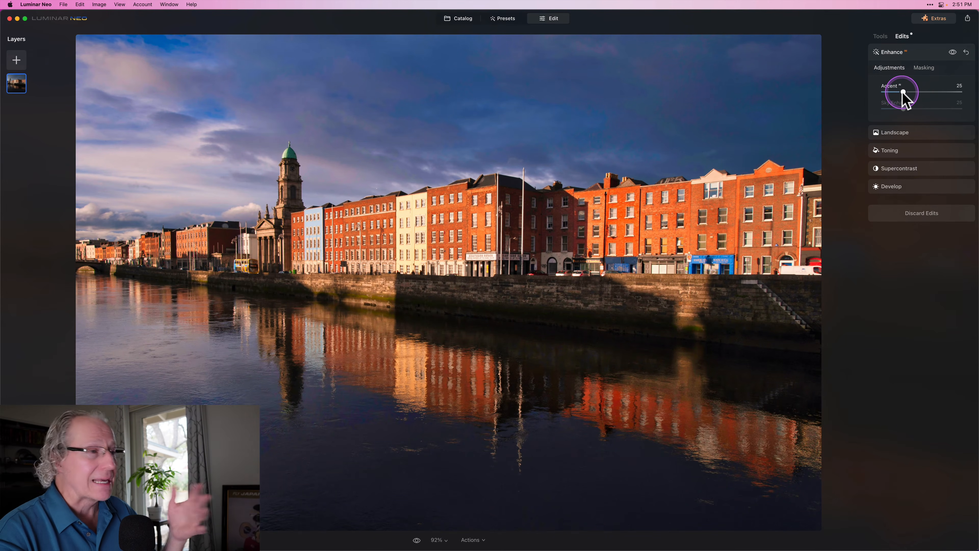